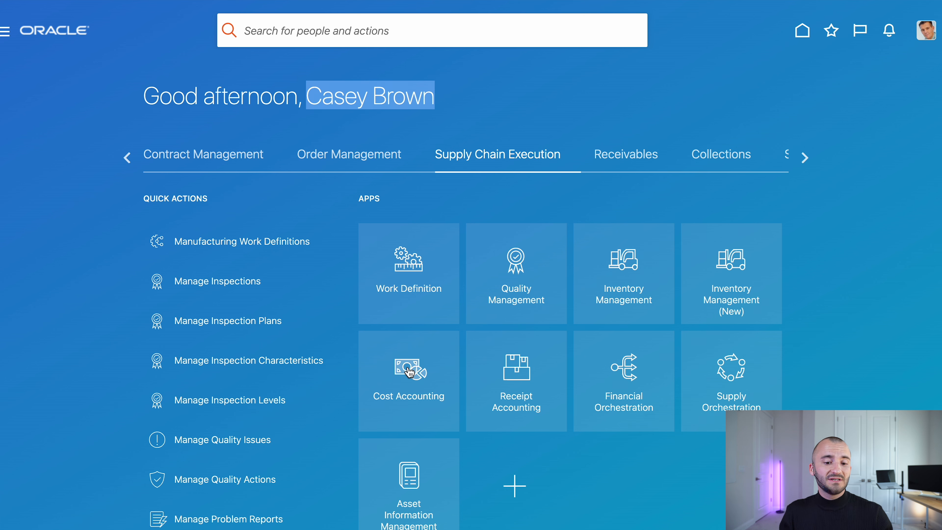
Open the Manage Cost Scenarios page in the Cost Accounting work area.
{"action": "left_click", "coordinate": [423, 373]}
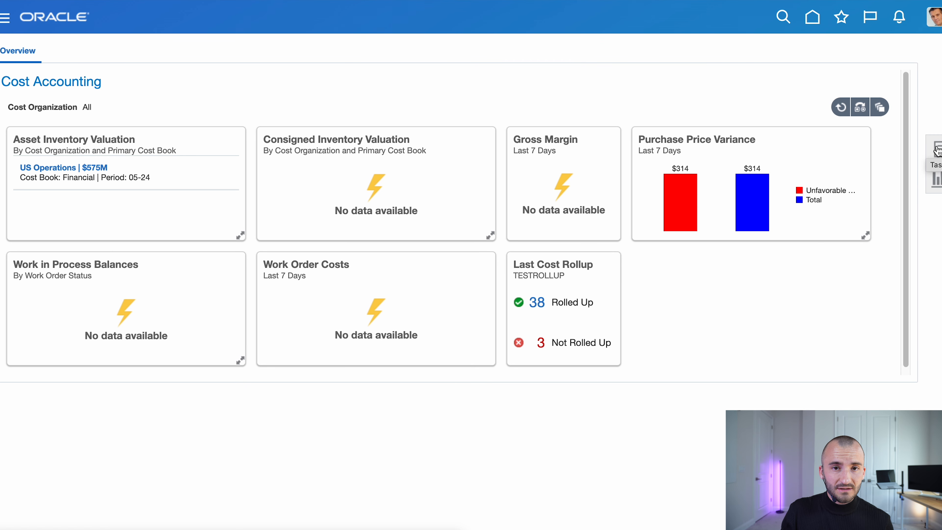
{"action": "left_click", "coordinate": [936, 150]}
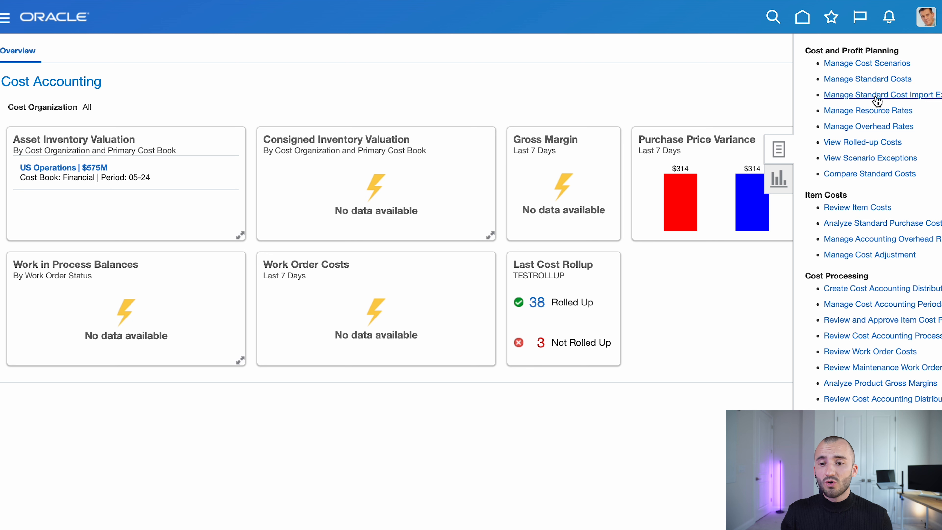
{"action": "left_click", "coordinate": [872, 67]}
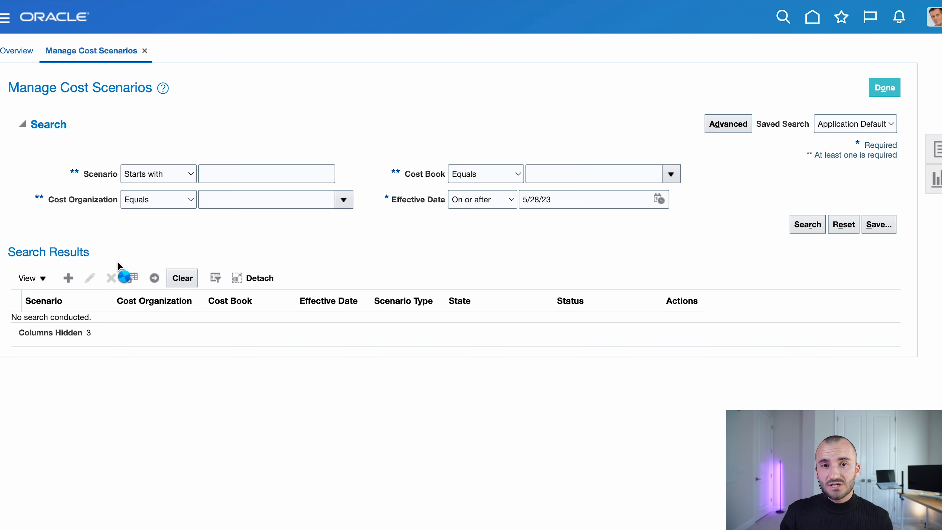
Start a new cost scenario and name it LE_Cost_Scenario_2.
{"action": "left_click", "coordinate": [223, 130]}
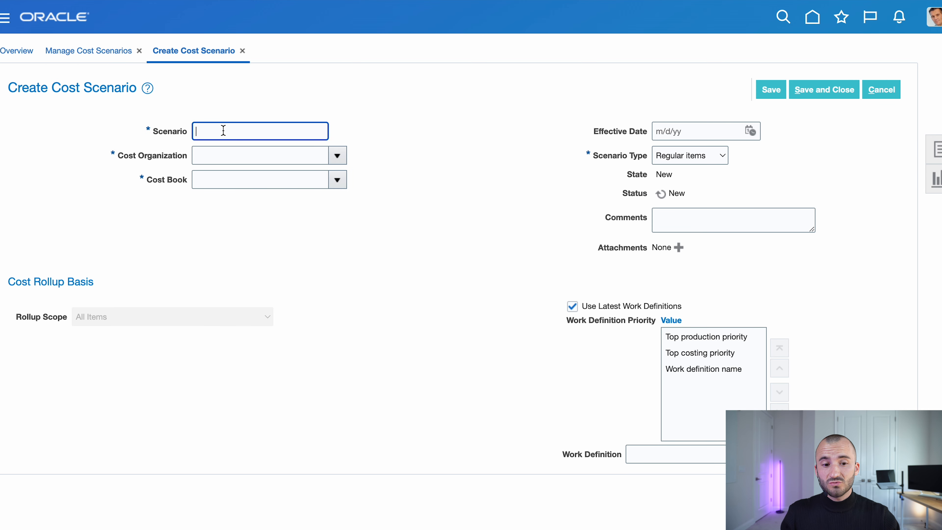
{"action": "type", "text": "LE_Cost_Scenario_2"}
{"action": "left_click_drag", "start_coordinate": [301, 130], "coordinate": [136, 134]}
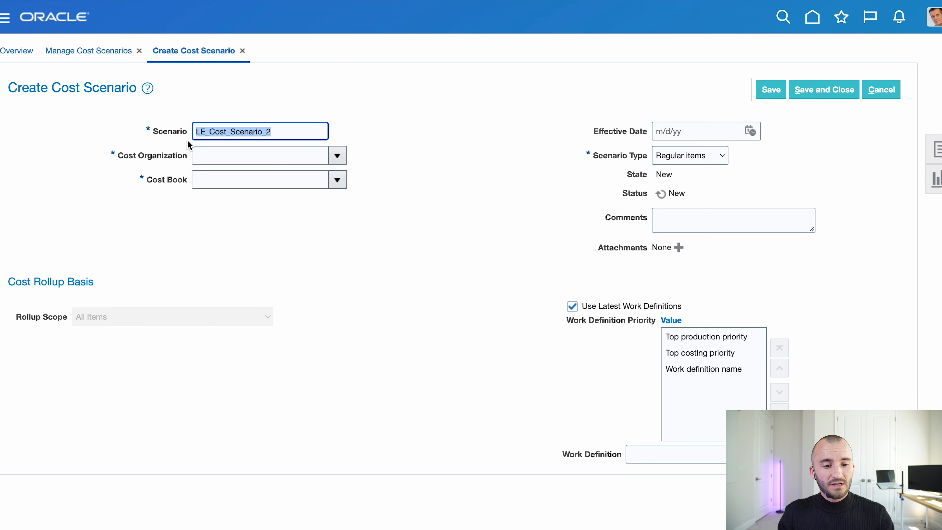
Set the scenario's cost organization to US Operations and its cost book to Financial.
{"action": "left_click", "coordinate": [304, 154]}
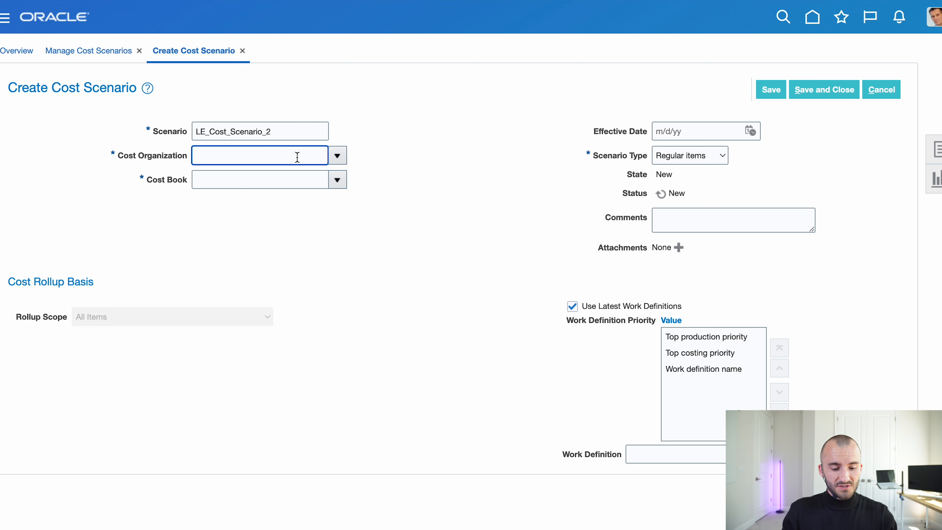
{"action": "left_click", "coordinate": [340, 158]}
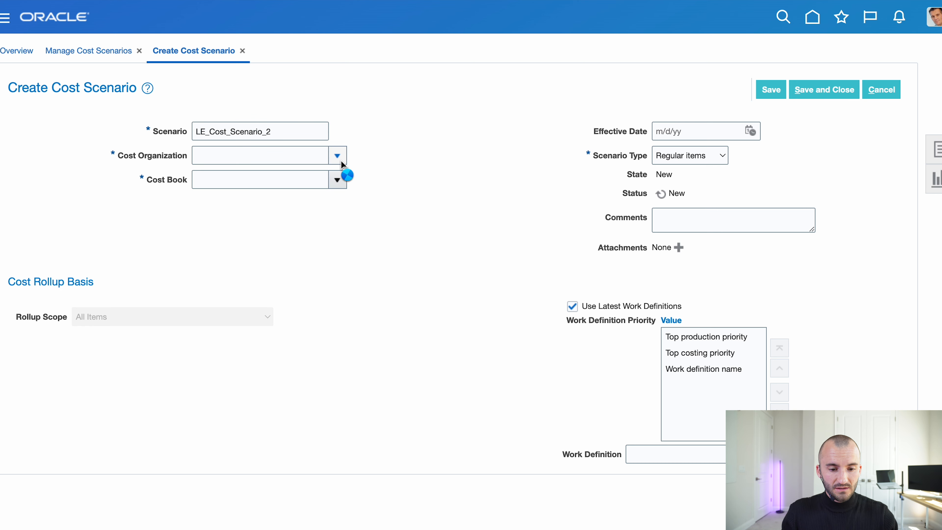
{"action": "left_click", "coordinate": [237, 243]}
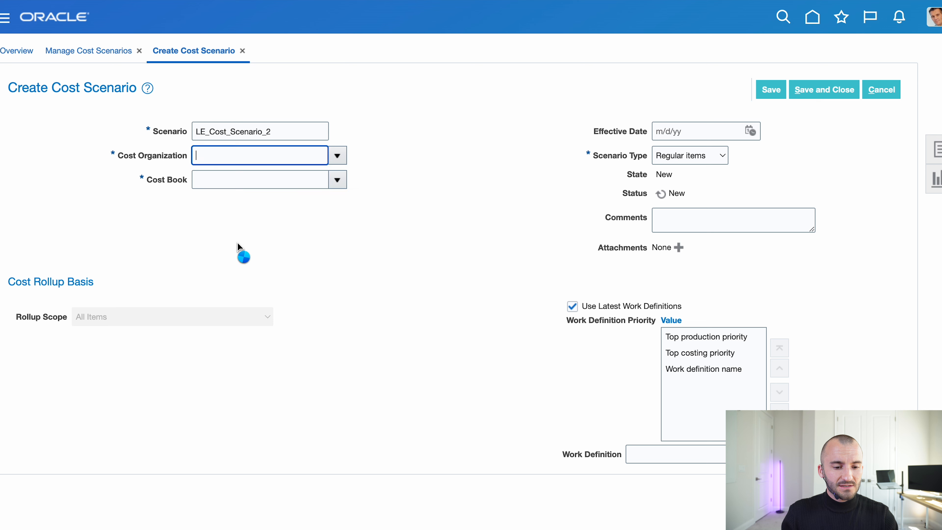
{"action": "left_click", "coordinate": [288, 181]}
{"action": "type", "text": "Financ"}
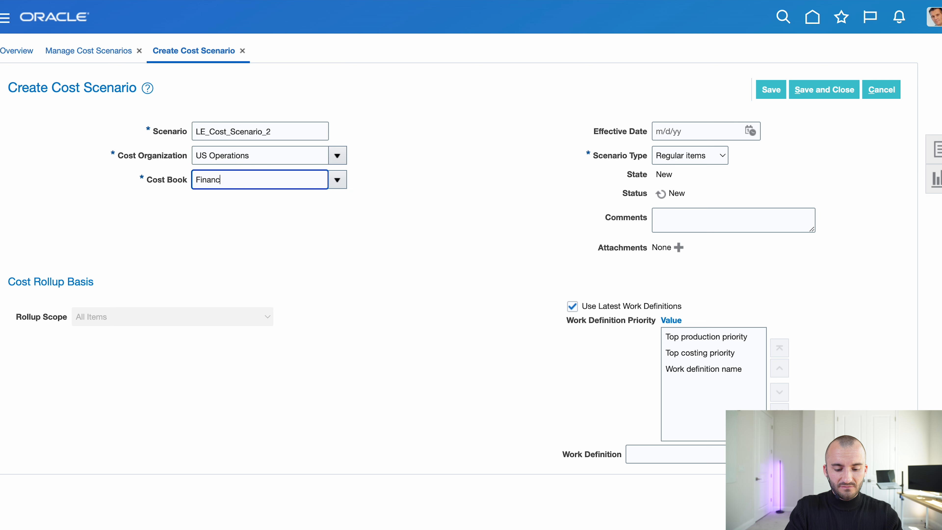
{"action": "type", "text": "ial"}
{"action": "key", "text": "Tab"}
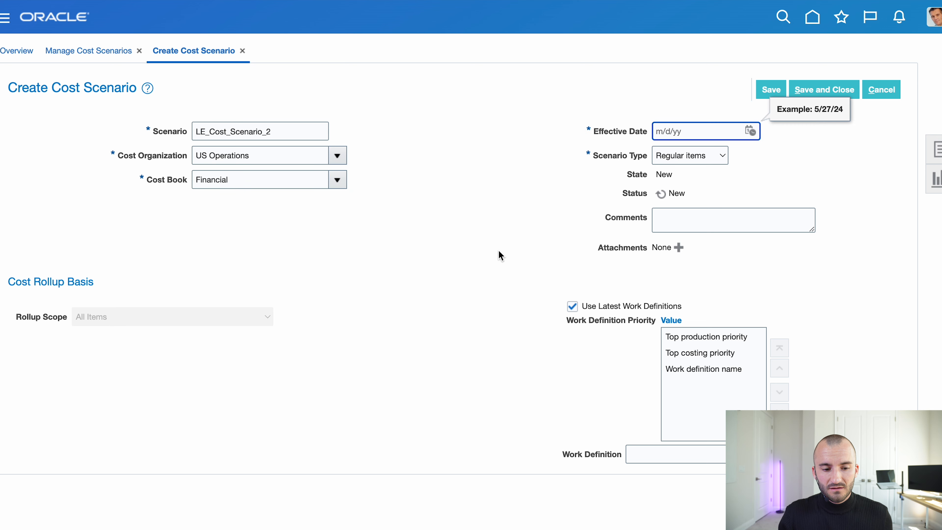
Set the scenario's work definition to Main and effective date to 5/27/24, saving and closing it.
{"action": "left_click", "coordinate": [645, 456]}
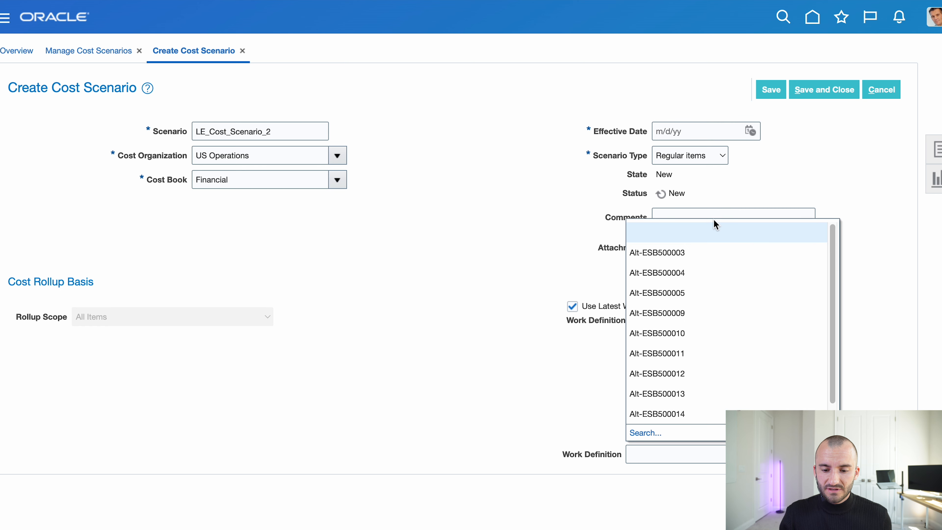
{"action": "type", "text": "Main"}
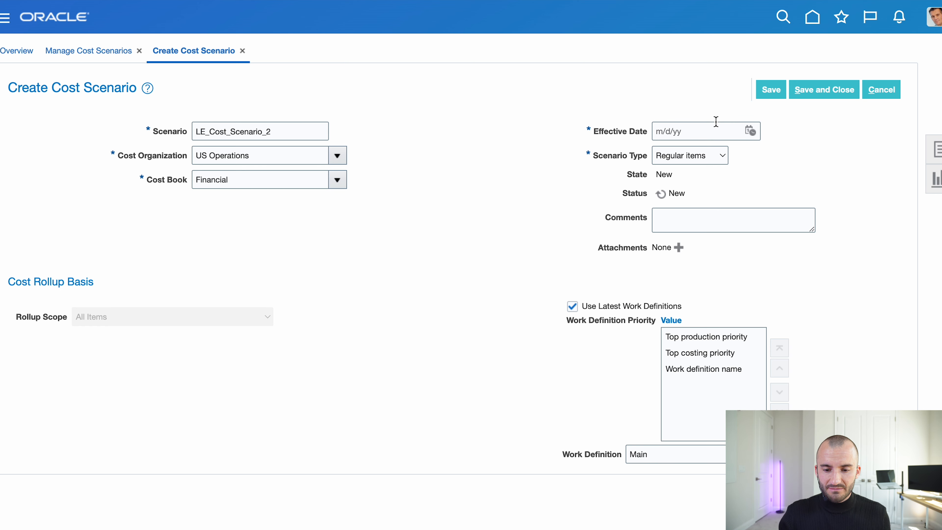
{"action": "left_click", "coordinate": [694, 131]}
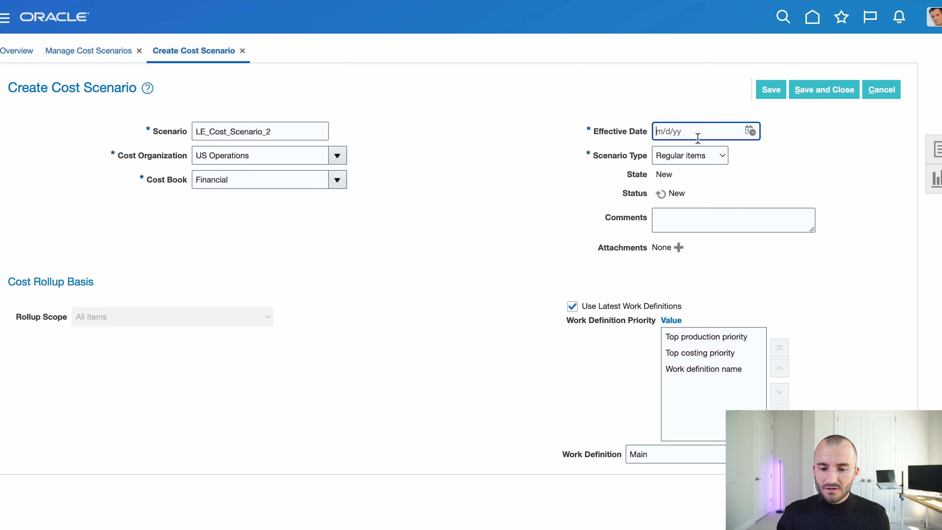
{"action": "left_click", "coordinate": [749, 131]}
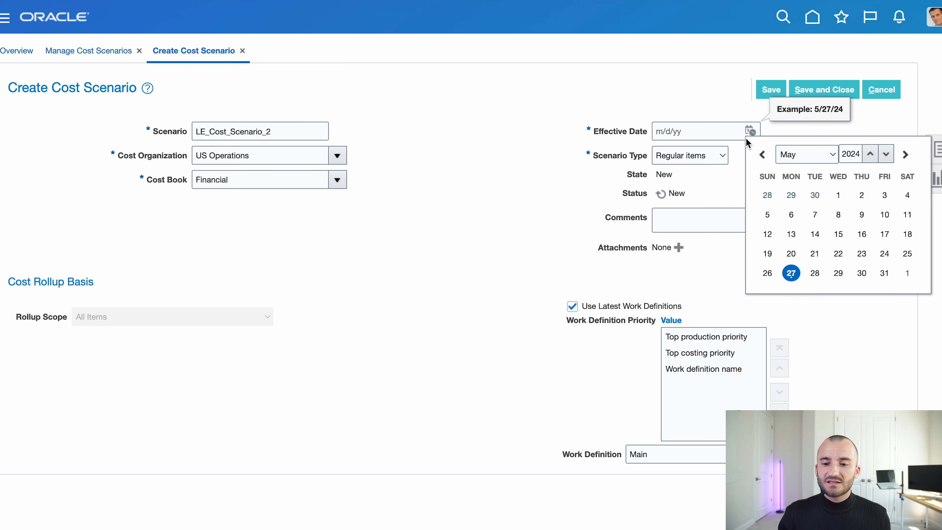
{"action": "left_click", "coordinate": [791, 273]}
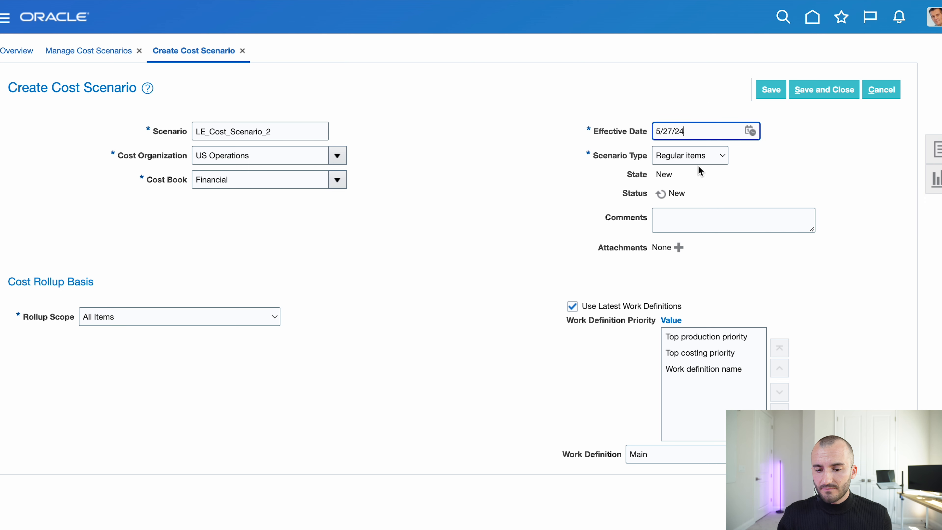
{"action": "left_click", "coordinate": [815, 90]}
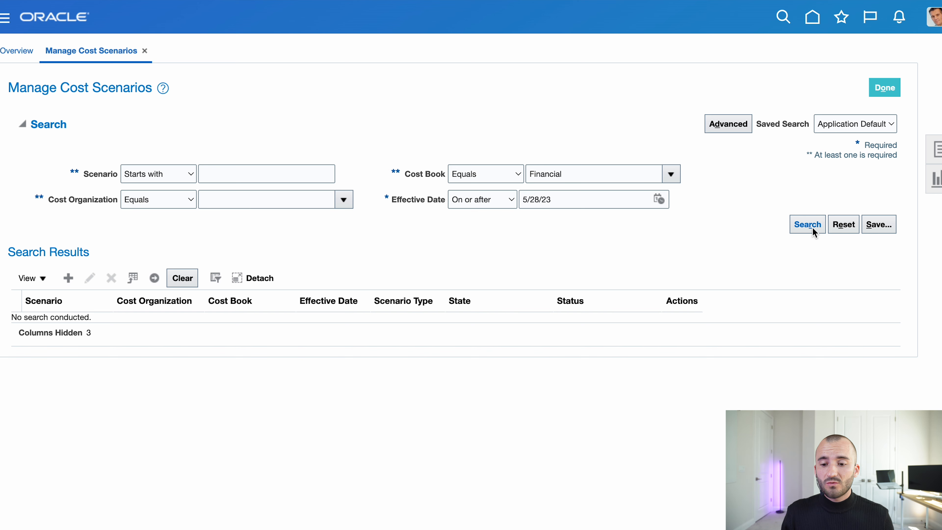
Search for cost scenarios in the Financial cost book and open the resource rates of LE_Cost_Scenario_2.
{"action": "left_click", "coordinate": [814, 227]}
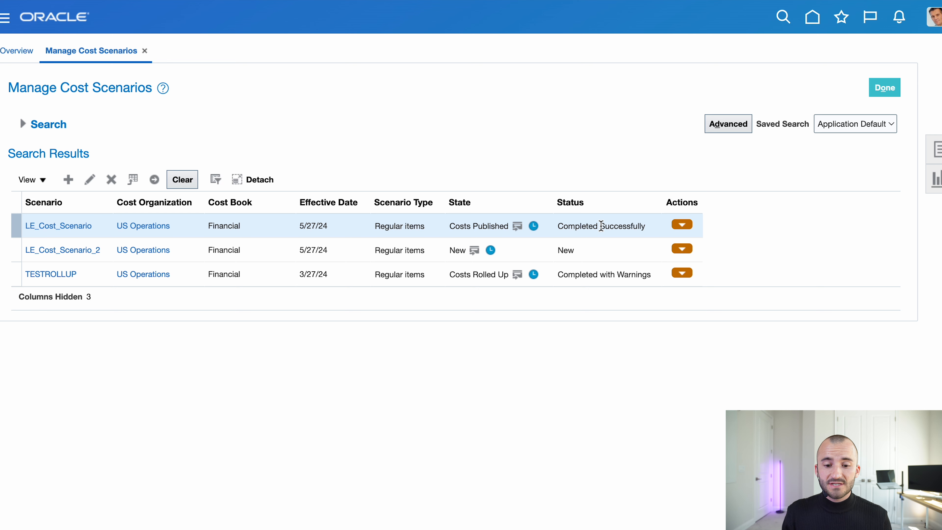
{"action": "left_click", "coordinate": [555, 254]}
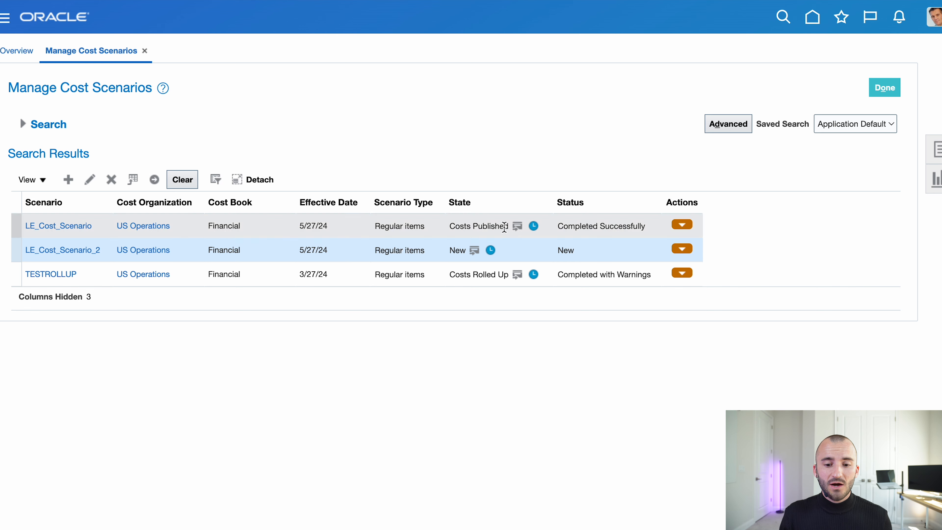
{"action": "left_click", "coordinate": [682, 249]}
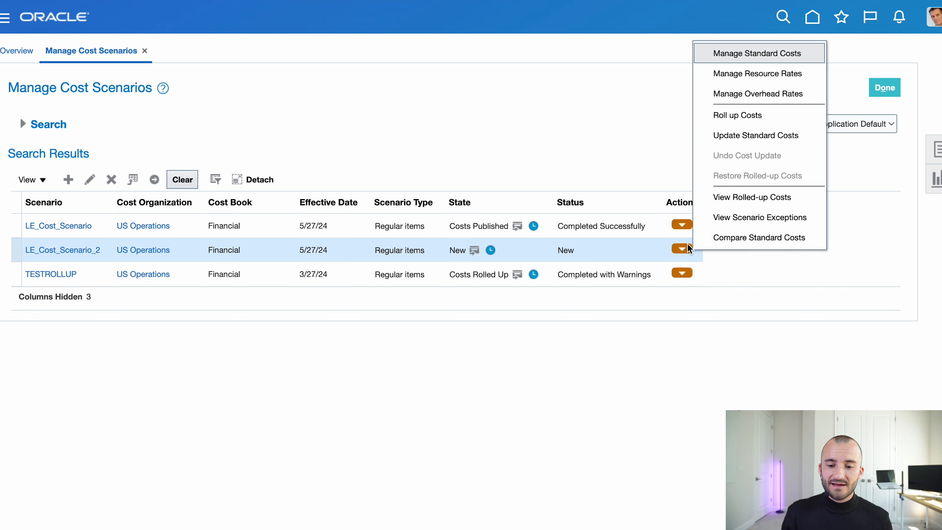
{"action": "left_click", "coordinate": [762, 76]}
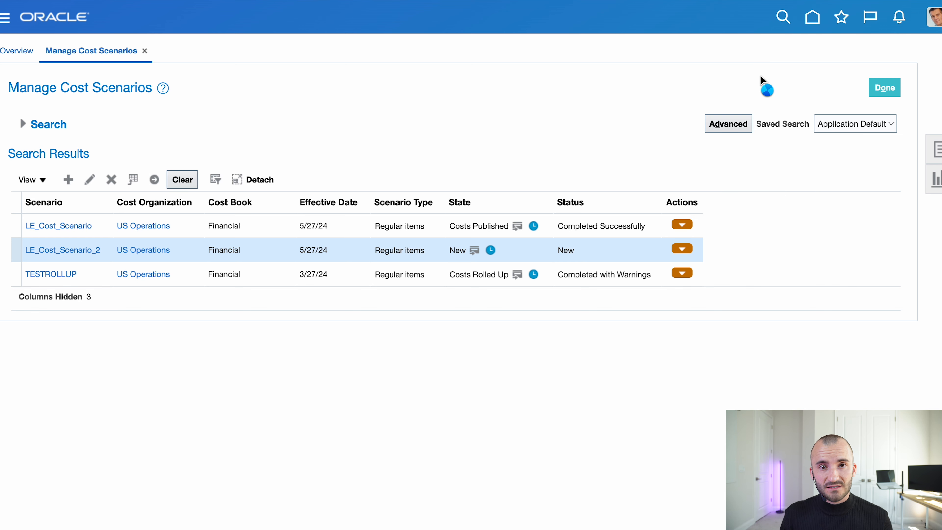
Create a resource rate for the Seattle plant with LE_Engineer as the resource.
{"action": "left_click", "coordinate": [67, 171]}
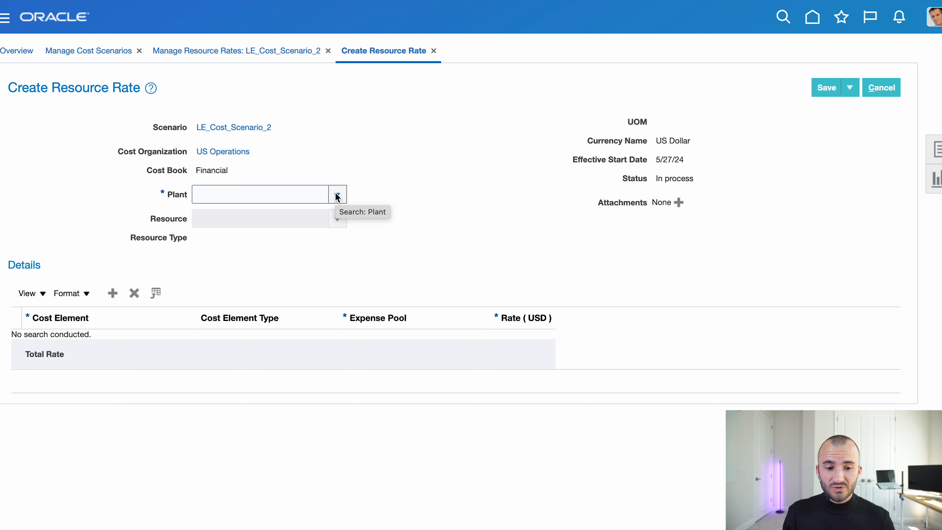
{"action": "left_click", "coordinate": [337, 195]}
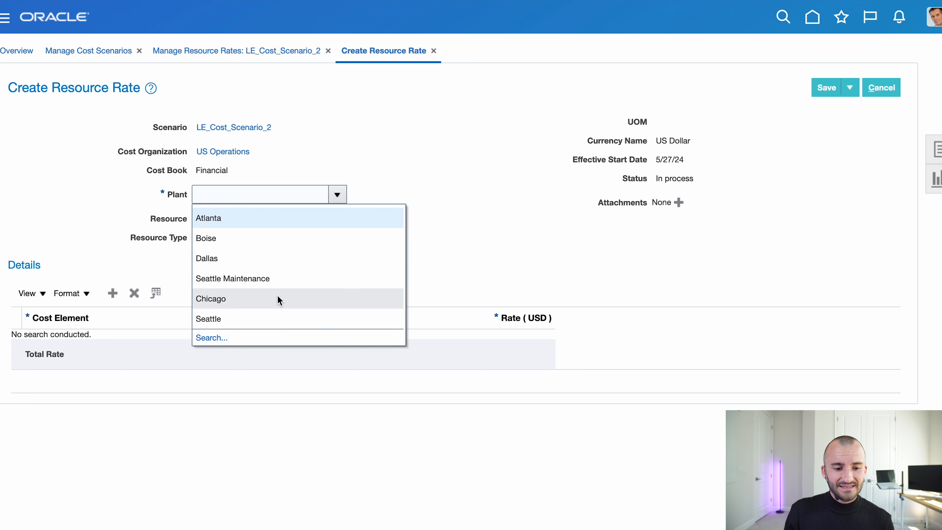
{"action": "left_click", "coordinate": [268, 318]}
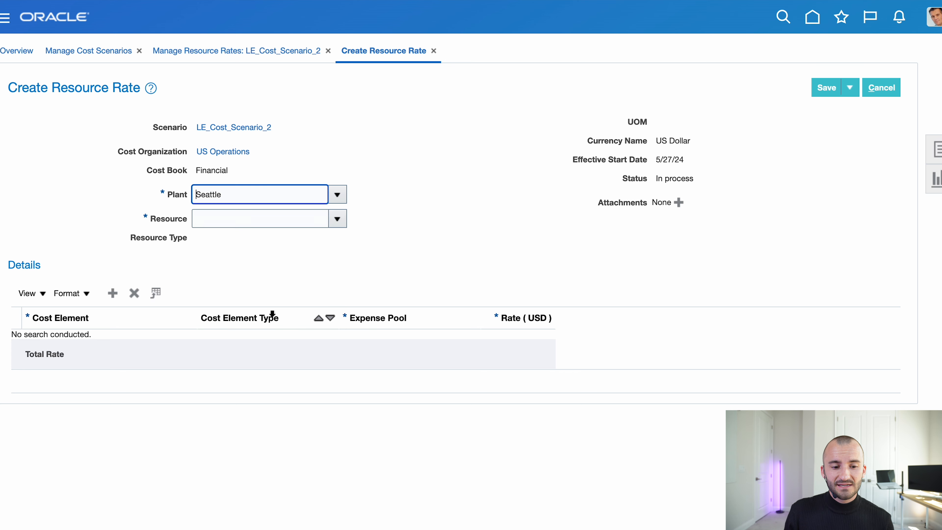
{"action": "left_click", "coordinate": [337, 221]}
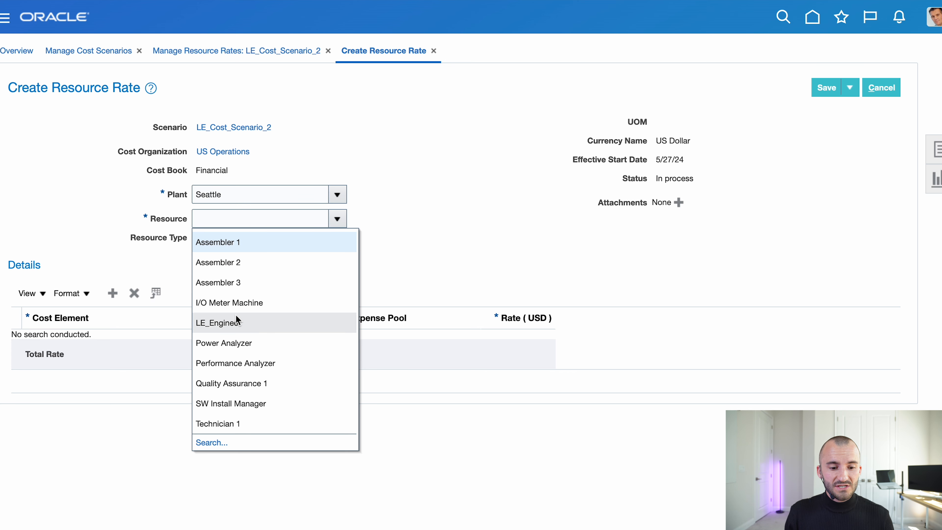
{"action": "left_click", "coordinate": [232, 322]}
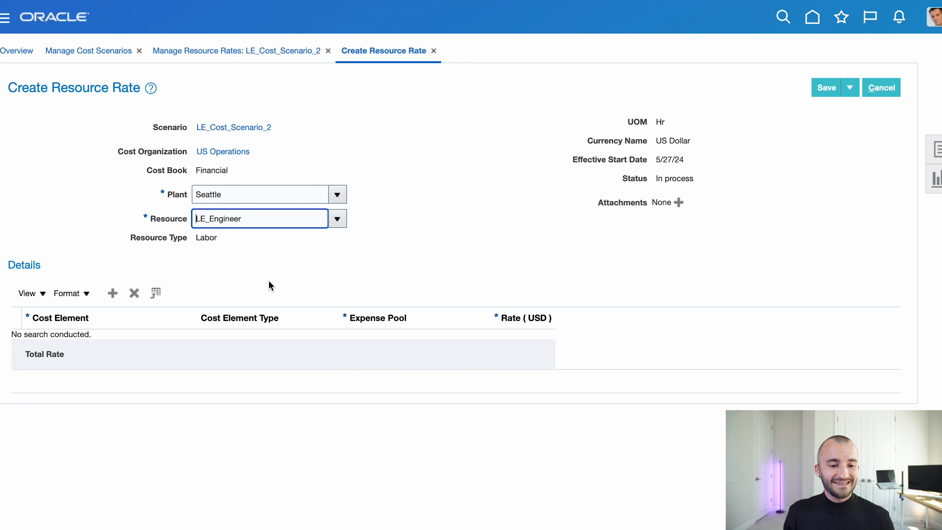
{"action": "left_click_drag", "start_coordinate": [217, 238], "coordinate": [195, 246]}
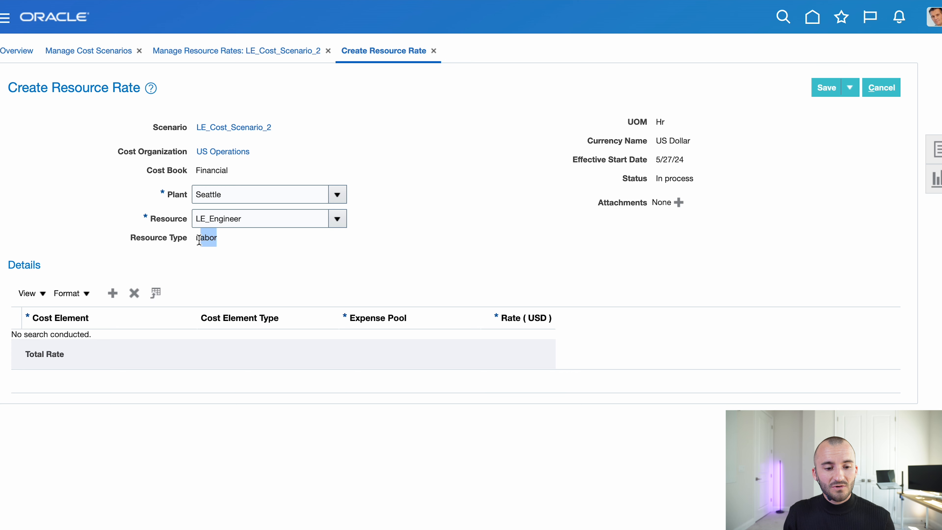
{"action": "left_click", "coordinate": [329, 276]}
Add a detail line to the resource rate with LABOR as the cost element.
{"action": "left_click", "coordinate": [115, 295]}
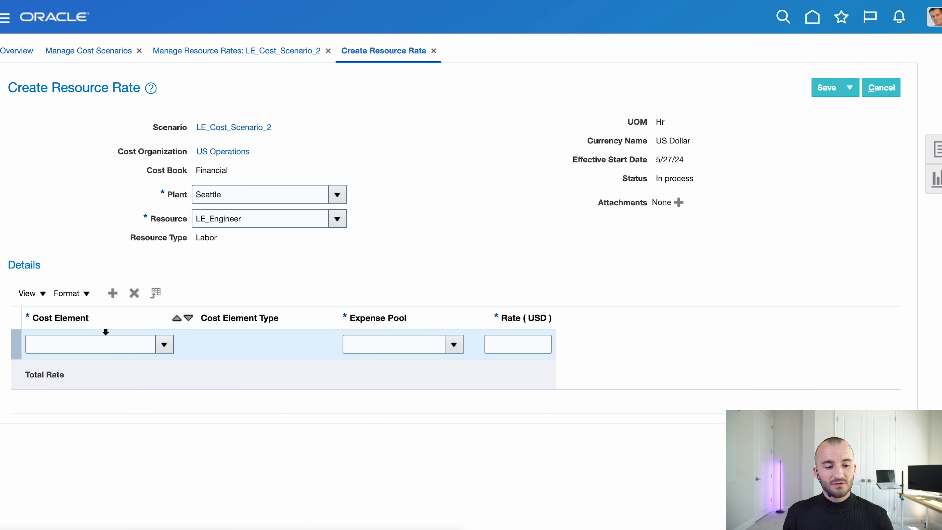
{"action": "left_click", "coordinate": [165, 345]}
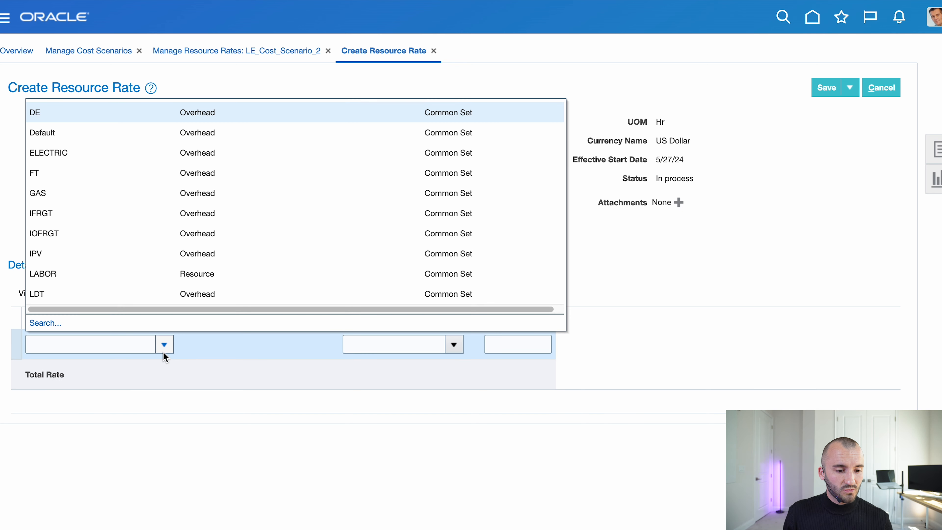
{"action": "left_click", "coordinate": [96, 274]}
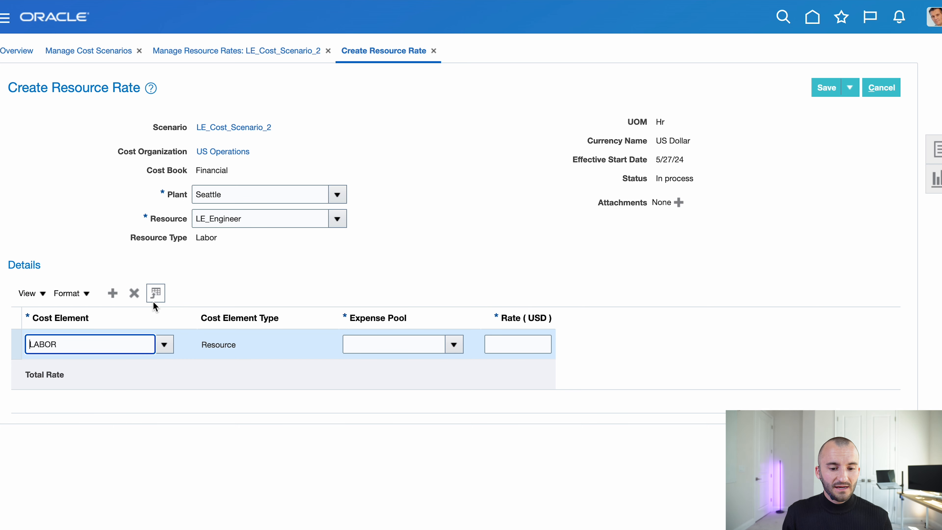
Assign the expense pool E360CH_FACILITY to the LABOR line and check the rate's unit of measure.
{"action": "left_click", "coordinate": [457, 347]}
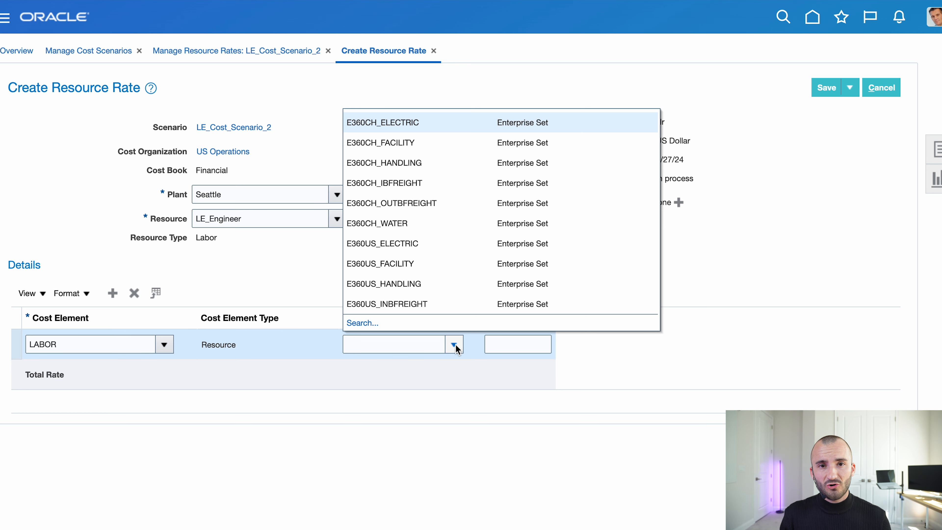
{"action": "left_click", "coordinate": [453, 347]}
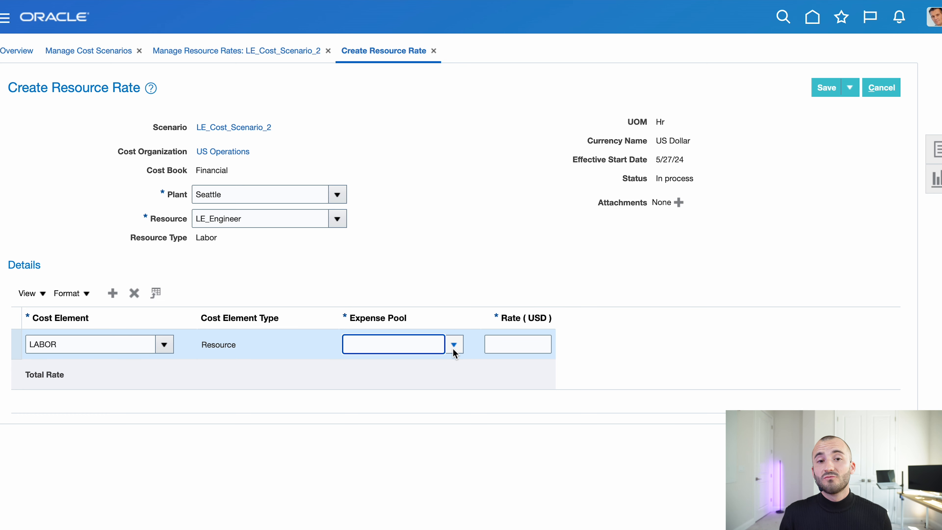
{"action": "left_click", "coordinate": [453, 348]}
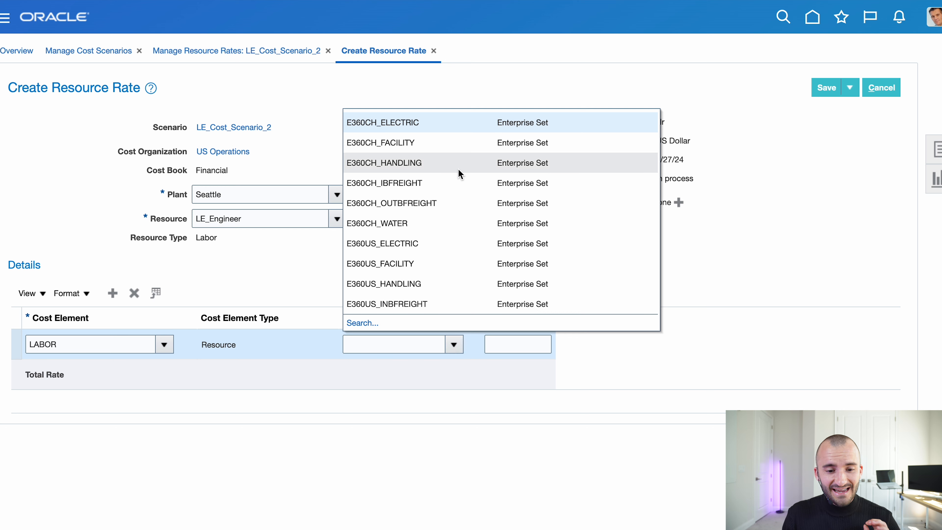
{"action": "left_click", "coordinate": [445, 150]}
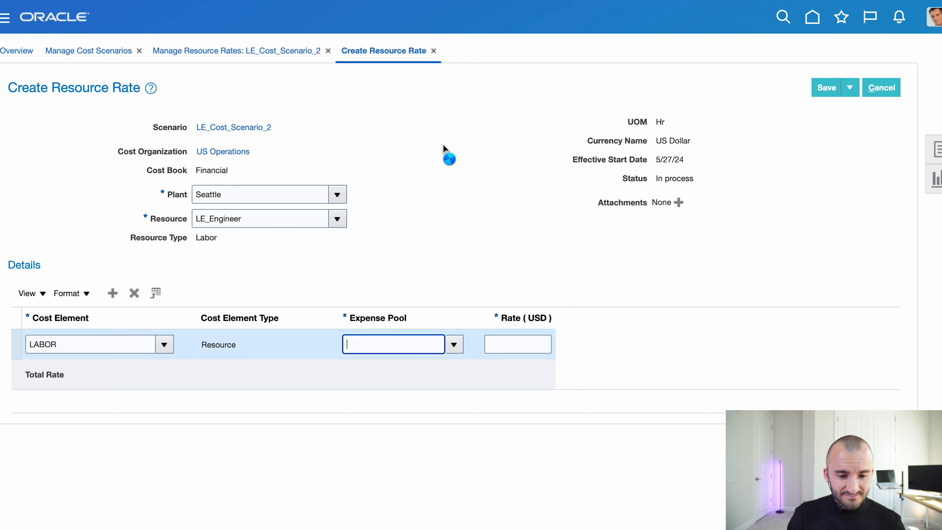
{"action": "left_click", "coordinate": [511, 342]}
{"action": "left_click", "coordinate": [647, 404]}
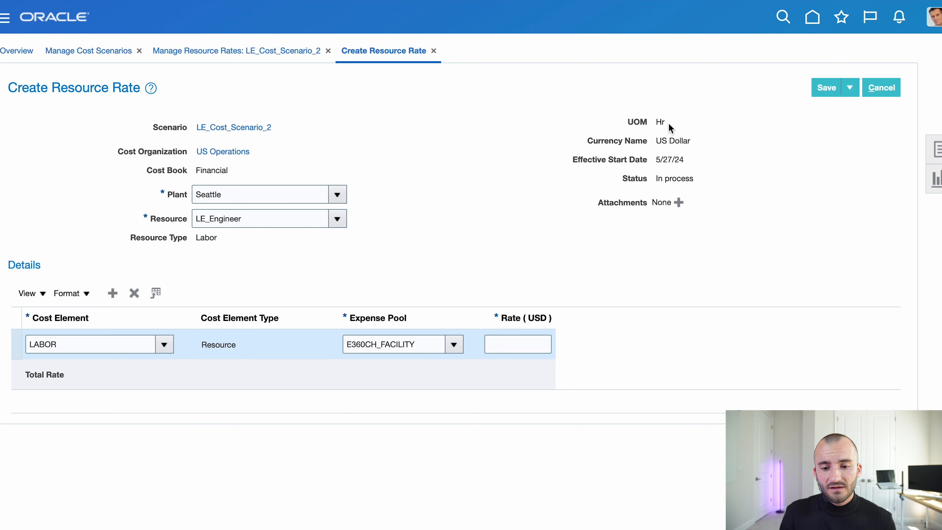
{"action": "left_click_drag", "start_coordinate": [675, 125], "coordinate": [627, 122]}
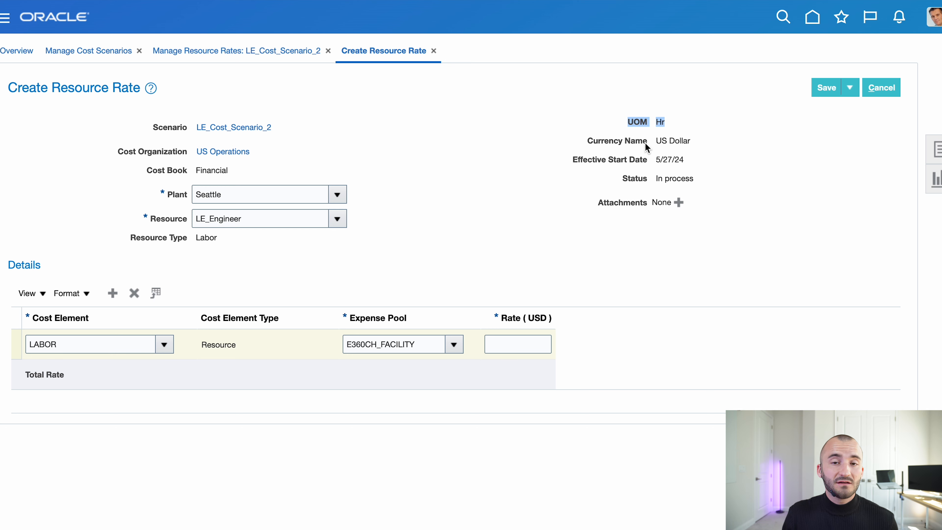
Set the LABOR line's rate to 80 USD, then save and close the resource rate.
{"action": "left_click", "coordinate": [539, 339]}
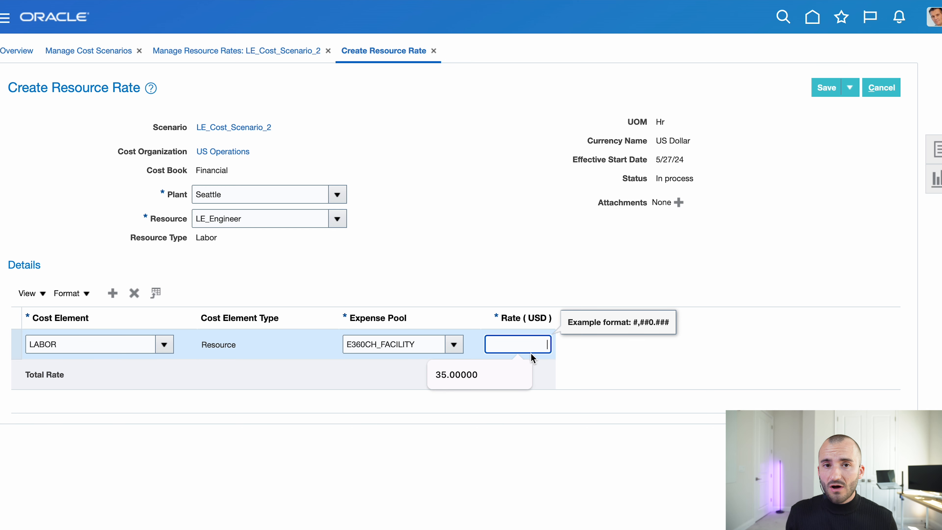
{"action": "type", "text": "80"}
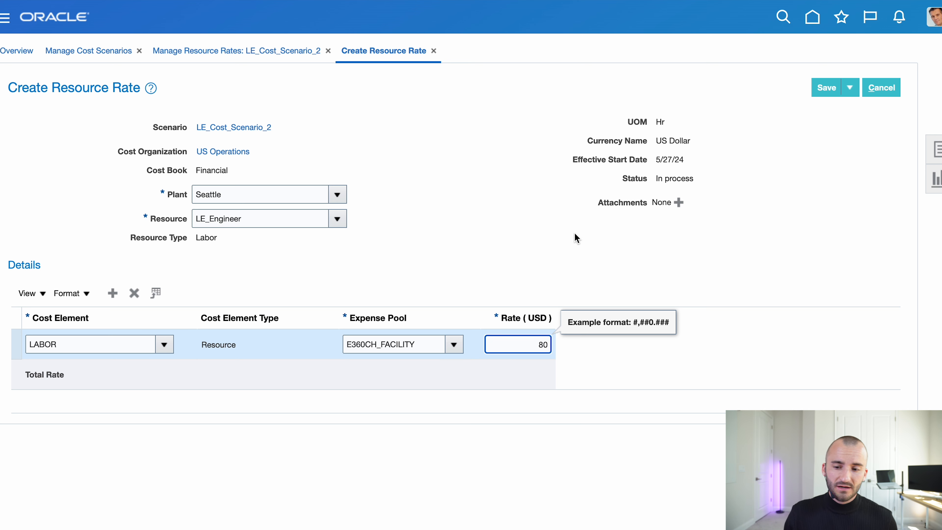
{"action": "left_click", "coordinate": [572, 256]}
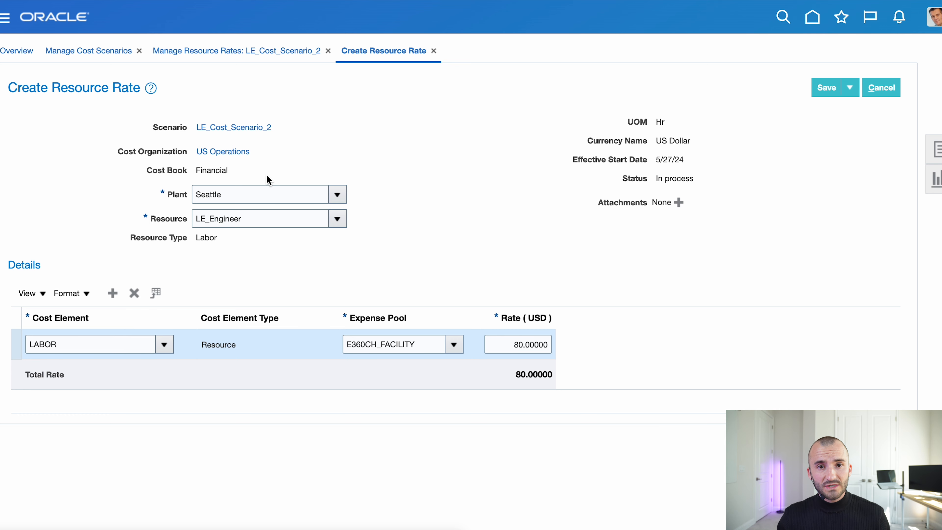
{"action": "left_click", "coordinate": [831, 88]}
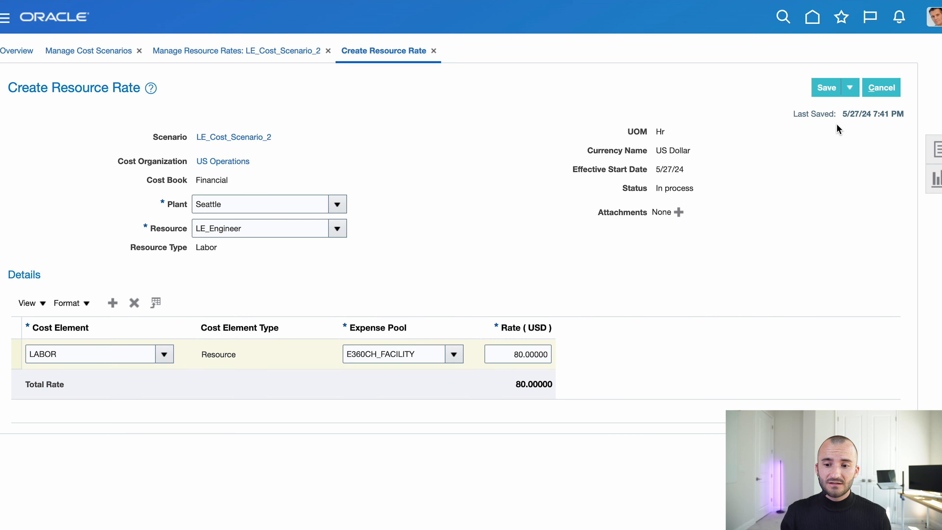
{"action": "left_click", "coordinate": [850, 88]}
{"action": "left_click", "coordinate": [847, 136]}
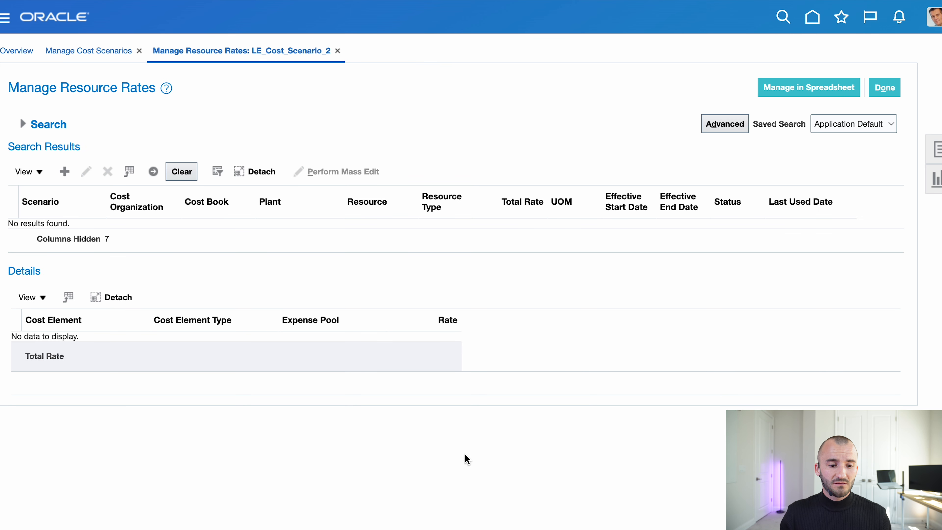
Search the resource rates of LE_Cost_Scenario_2 and check the resource type of the LE_Engineer rate.
{"action": "left_click", "coordinate": [21, 124]}
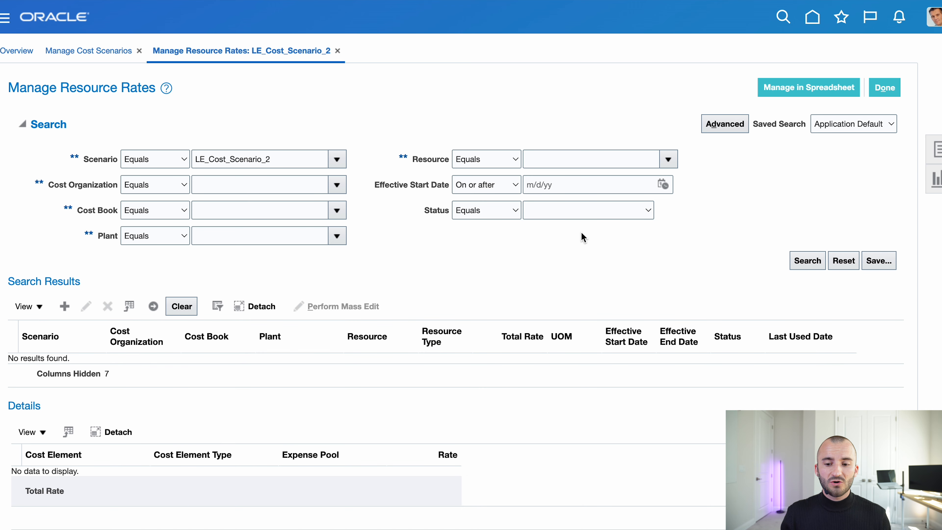
{"action": "left_click", "coordinate": [808, 260]}
{"action": "left_click_drag", "start_coordinate": [347, 229], "coordinate": [444, 230]}
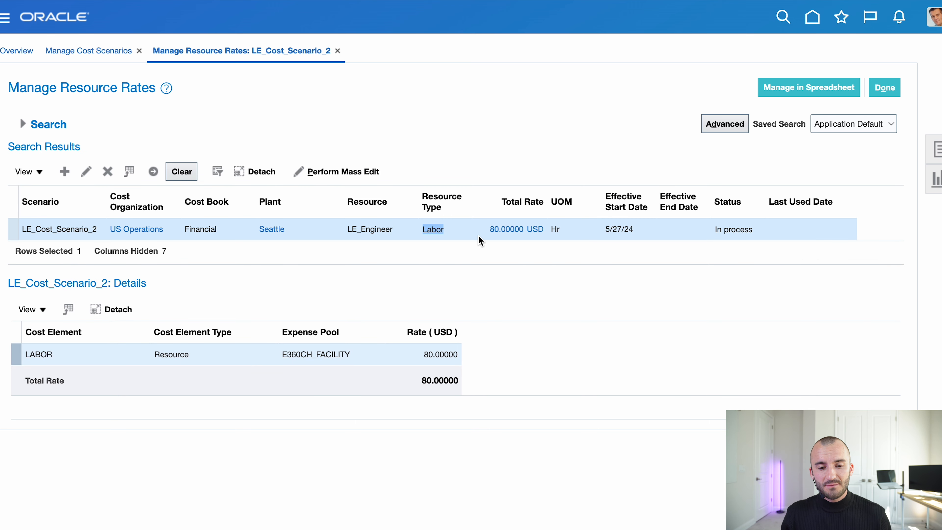